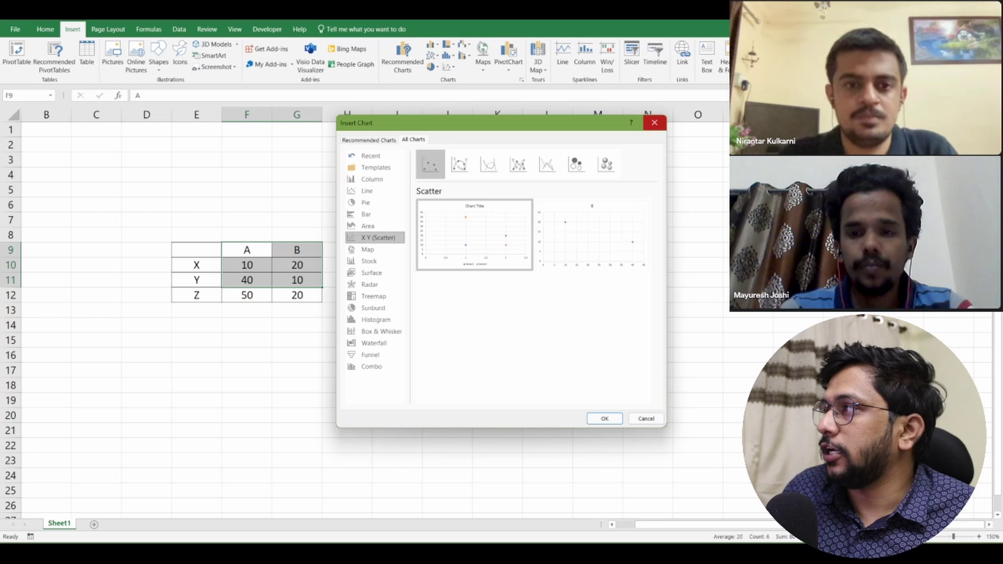
# Step: Dismiss the chart dialog and enter the headings Num in B1 and Sq in C1
pyautogui.click(654, 123)
pyautogui.click(96, 235)
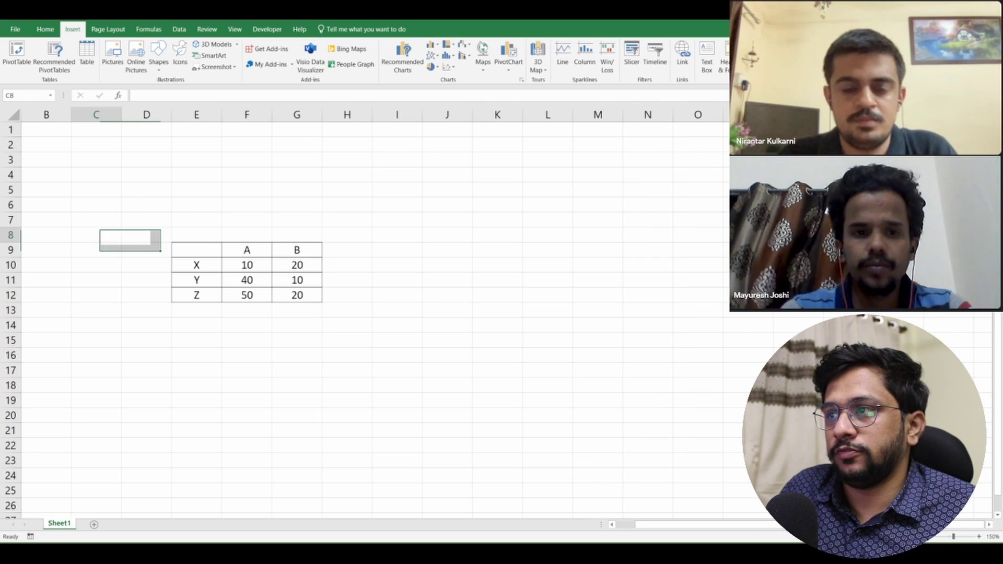
pyautogui.click(96, 189)
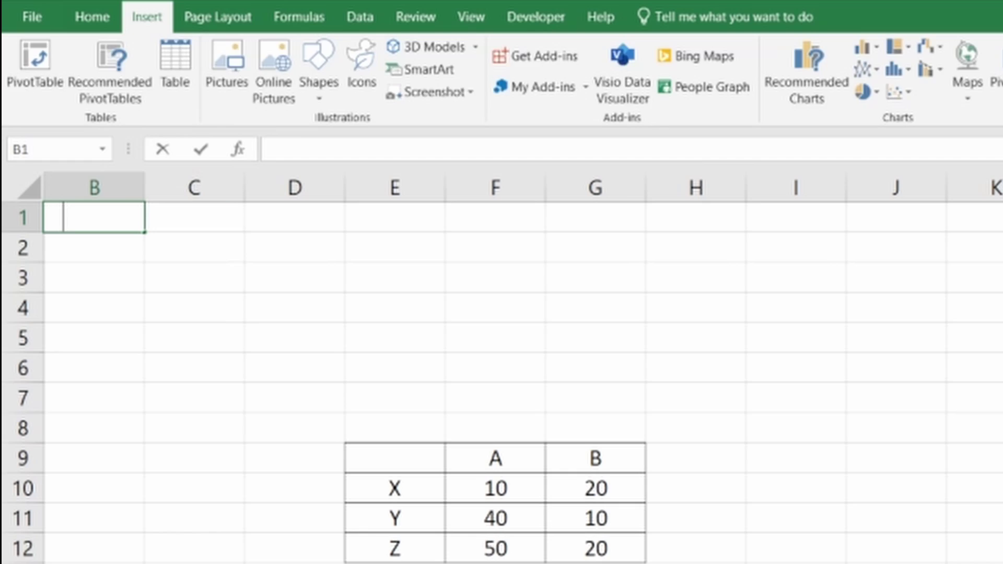
pyautogui.write('Num')
pyautogui.press('Tab')
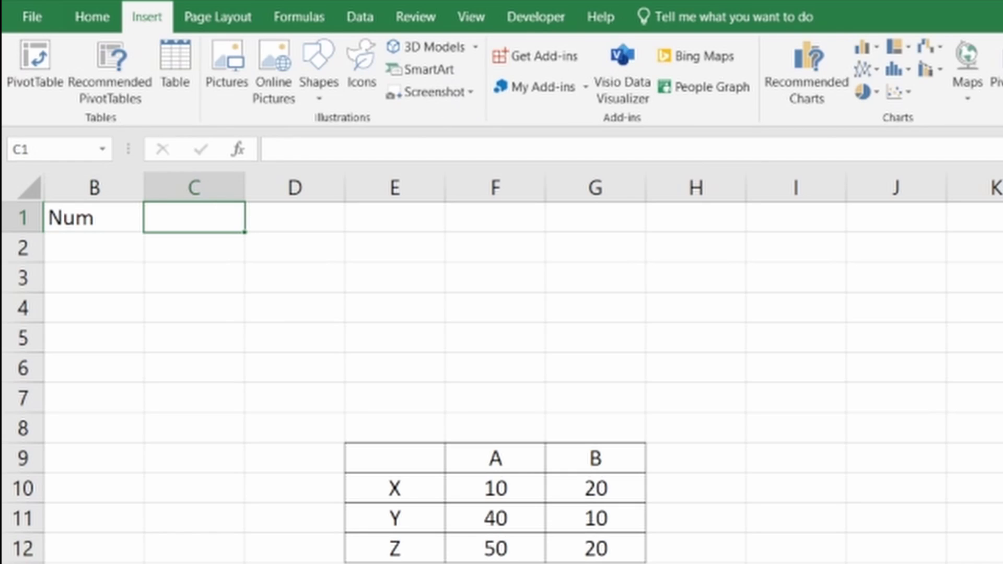
pyautogui.write('Sq')
pyautogui.press('Return')
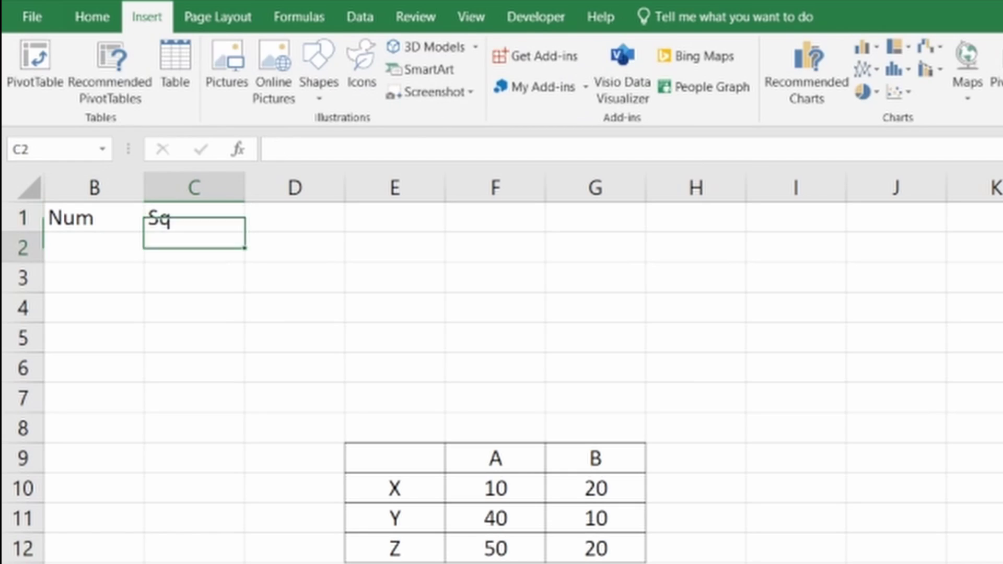
# Step: Enter 10 in B2 and the formula =B2+1 in B3
pyautogui.press('Left')
pyautogui.write('1')
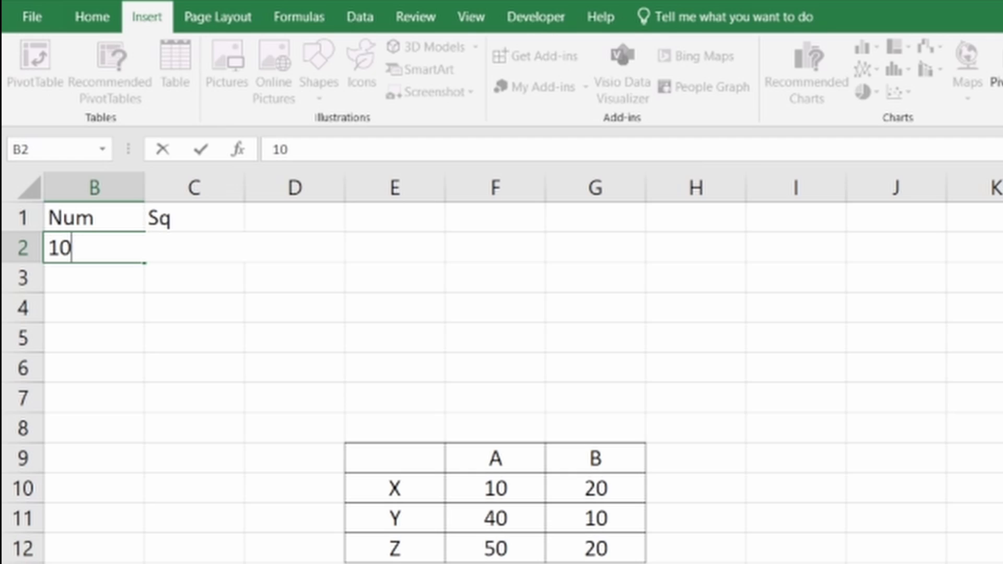
pyautogui.press('Return')
pyautogui.press('Down')
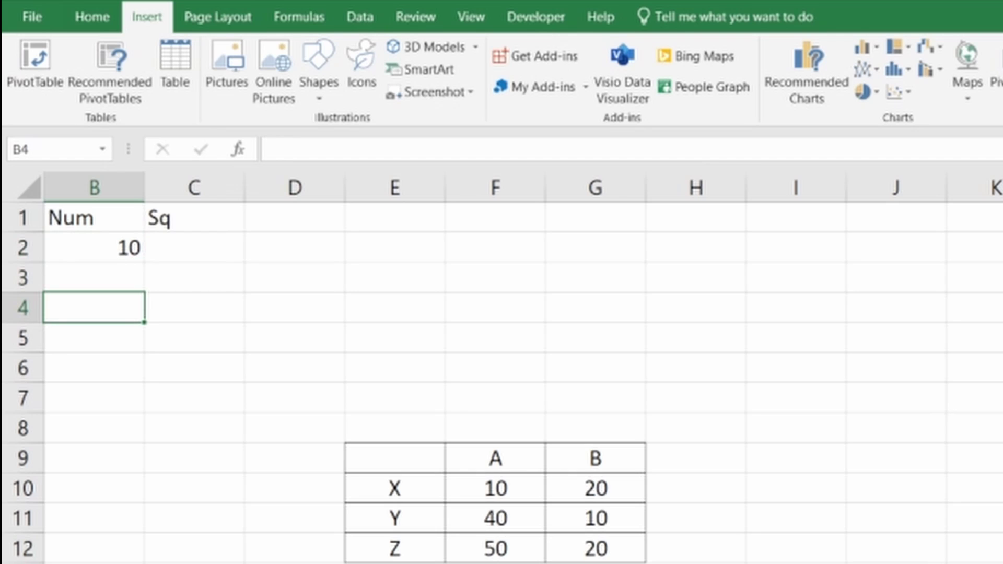
pyautogui.press('Up')
pyautogui.write('=')
pyautogui.press('Up')
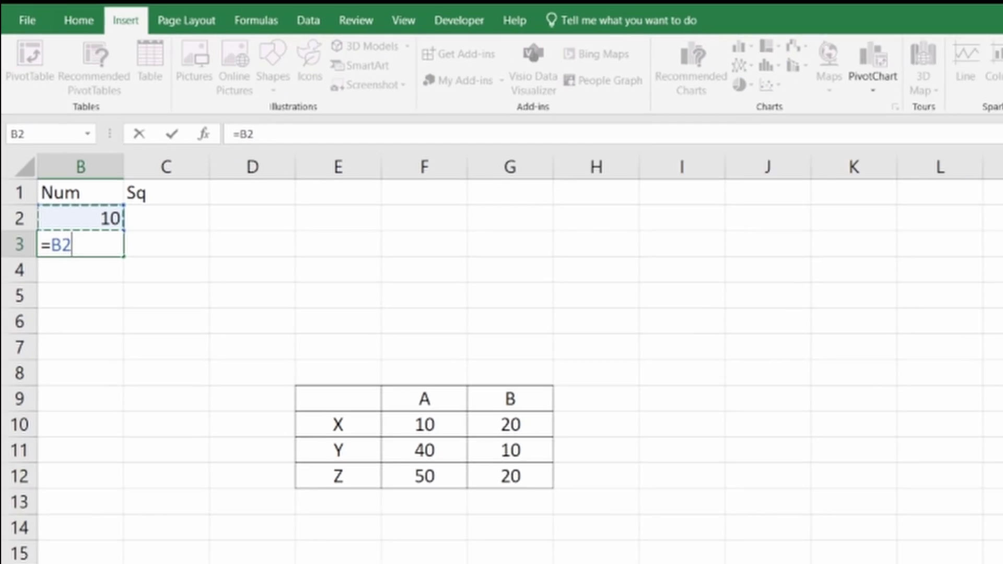
pyautogui.write('+1')
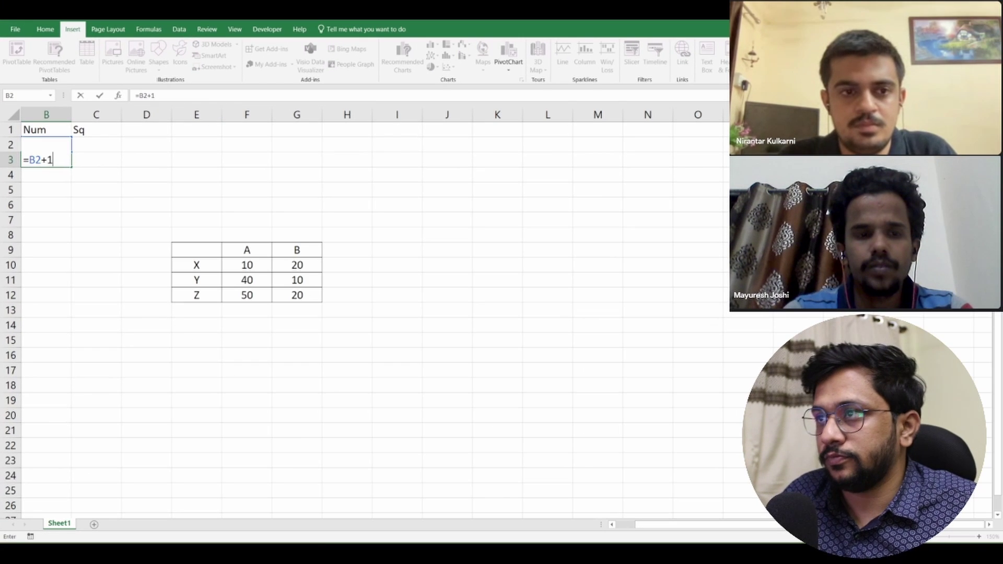
pyautogui.press('Return')
# Step: Fill the +1 formula down column B so Num counts up to 53
pyautogui.moveTo(47, 159); pyautogui.dragTo(78, 519)
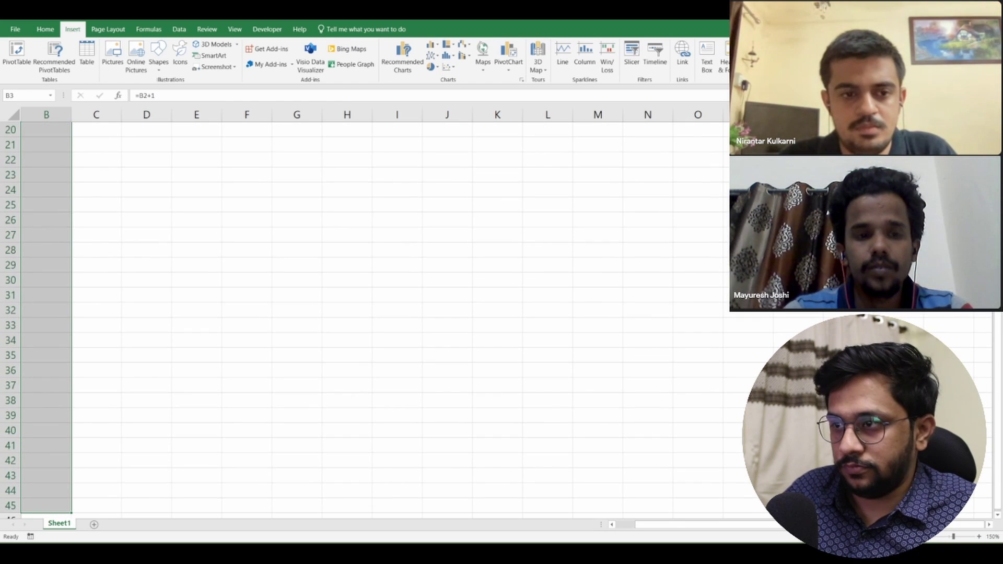
pyautogui.hotkey('alt', 'd')
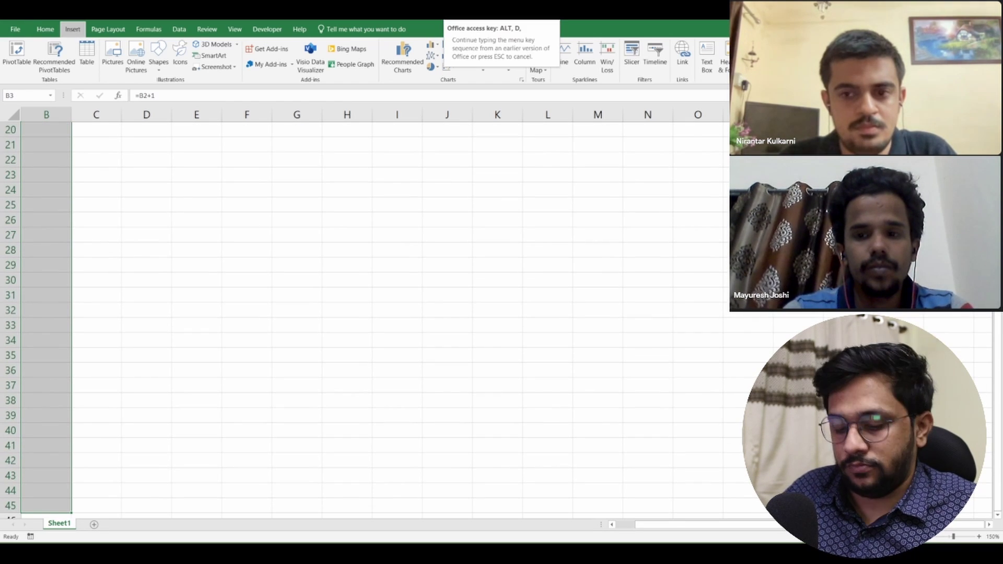
pyautogui.press('Escape')
pyautogui.hotkey('ctrl', 'd')
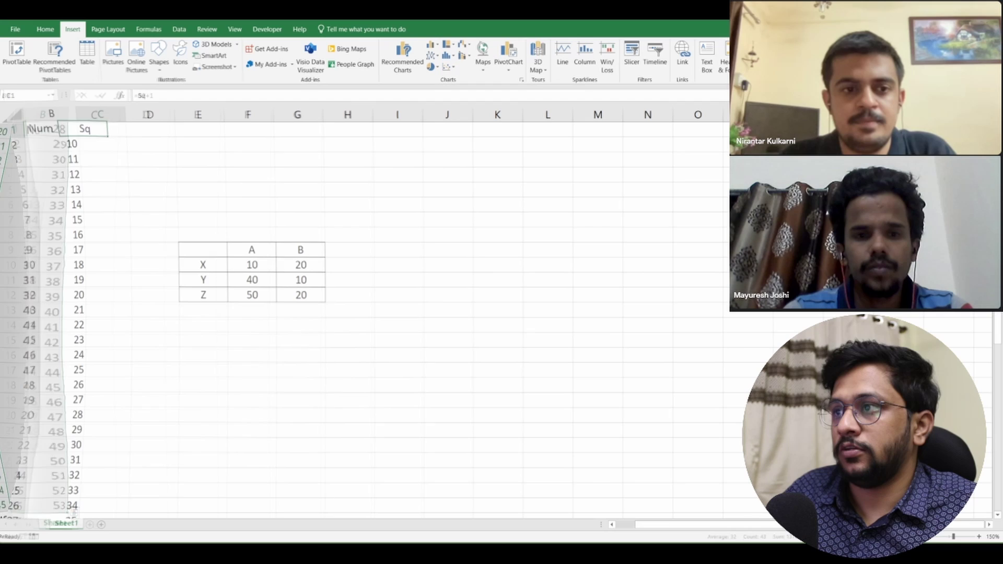
pyautogui.write('=')
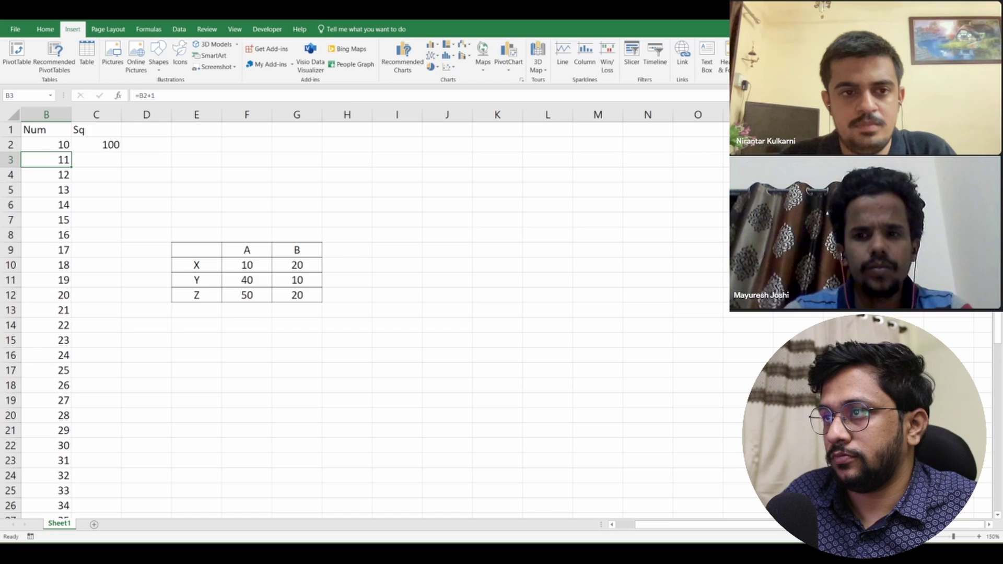
# Step: Fill the squaring formula =B2^2 down column C beside the numbers
pyautogui.hotkey('ctrl', 'Down')
pyautogui.press('Right')
pyautogui.hotkey('ctrl', 'shift', 'Up')
pyautogui.hotkey('ctrl', 'd')
# Step: Select the Num and Sq data from B1 down to row 53
pyautogui.hotkey('ctrl', 'Home')
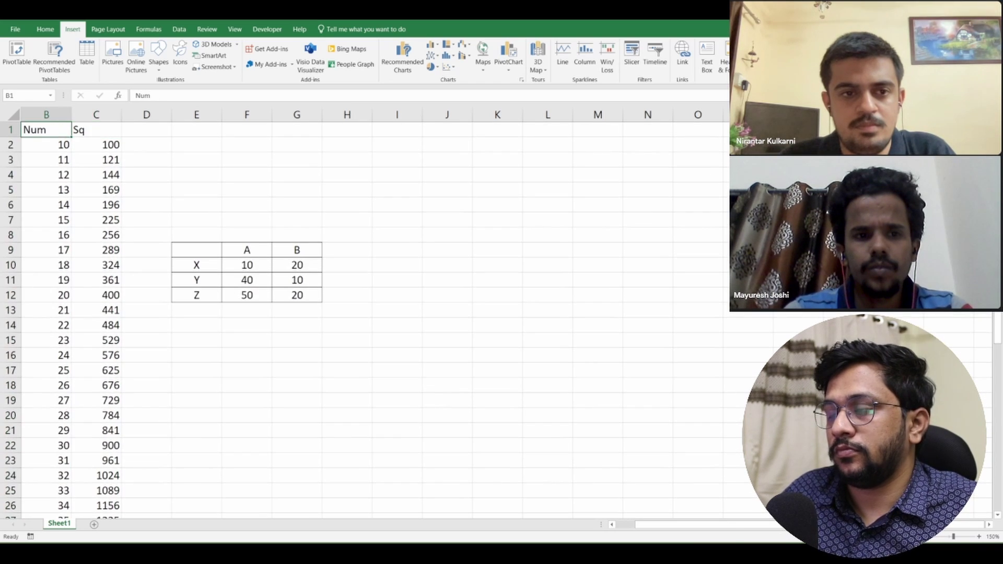
pyautogui.hotkey('ctrl', 'shift', 'Down')
pyautogui.hotkey('shift', 'Right')
pyautogui.press('alt')
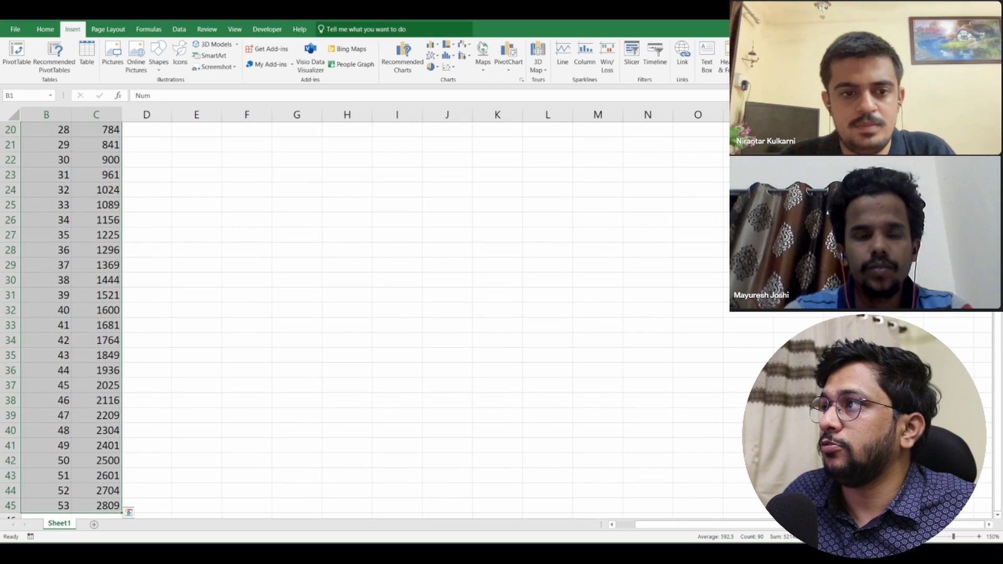
# Step: Preview Num and Sq as an X Y (Scatter) chart from the All Charts list
pyautogui.press('n')
pyautogui.press('r')
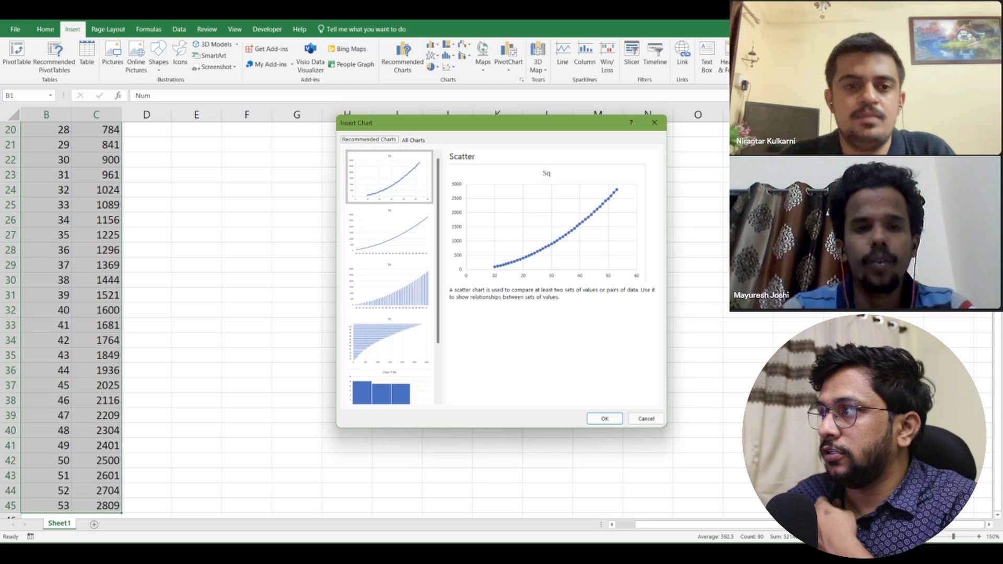
pyautogui.press('Right')
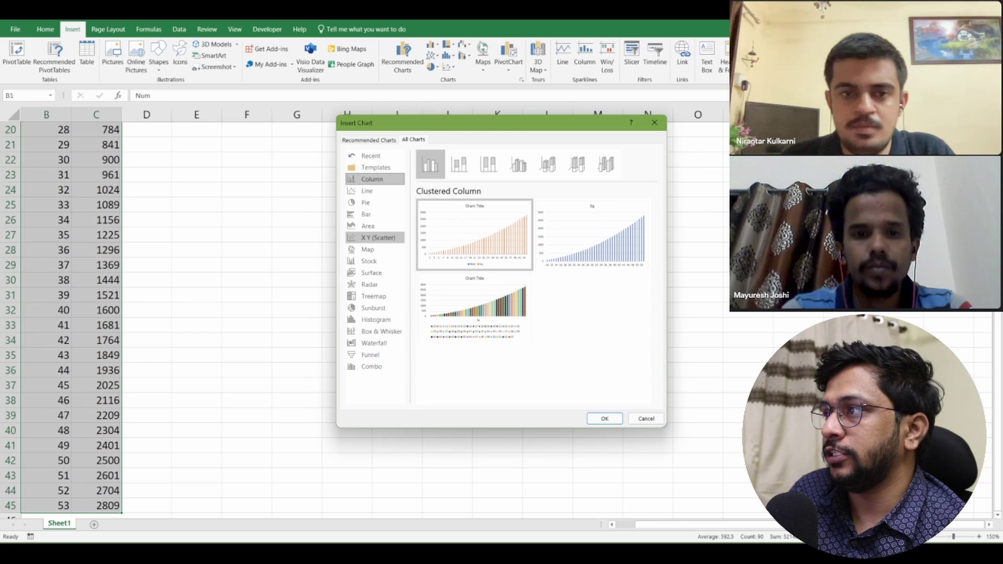
pyautogui.click(379, 238)
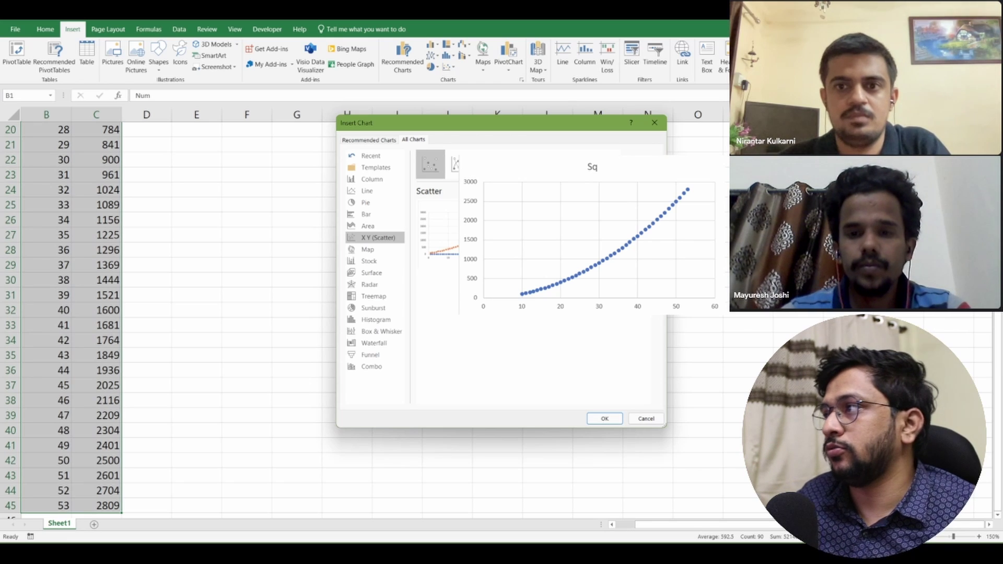
# Step: Close the chart dialog and enter =RANDBETWEEN(100,500) in C2
pyautogui.click(646, 418)
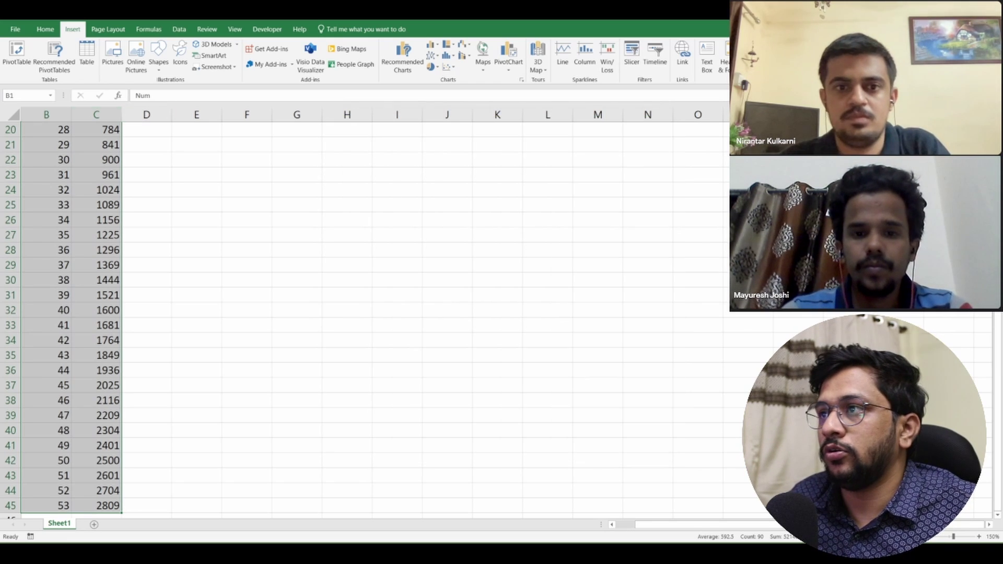
pyautogui.click(96, 145)
pyautogui.scroll(6, 96, 145)
pyautogui.click(96, 144)
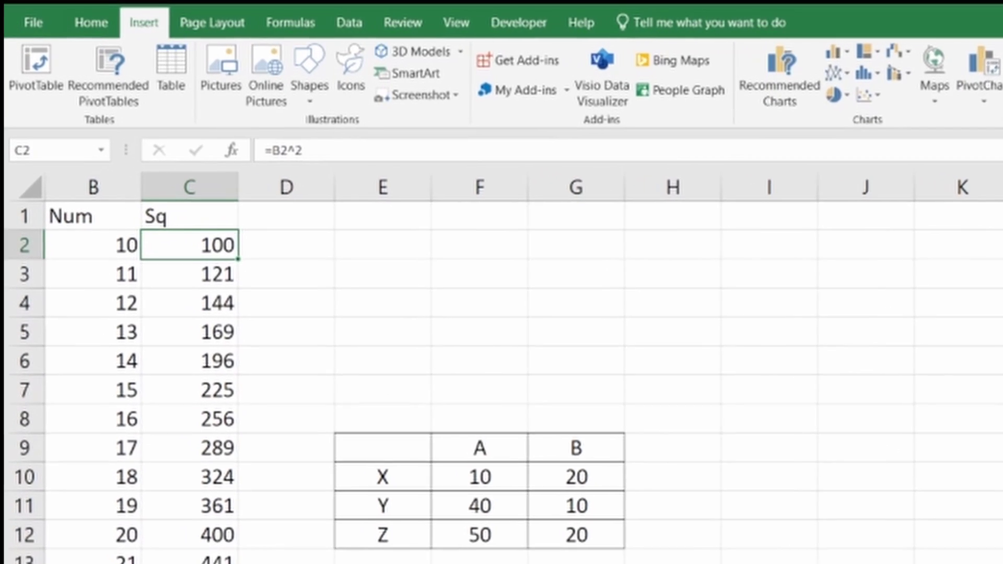
pyautogui.write('=')
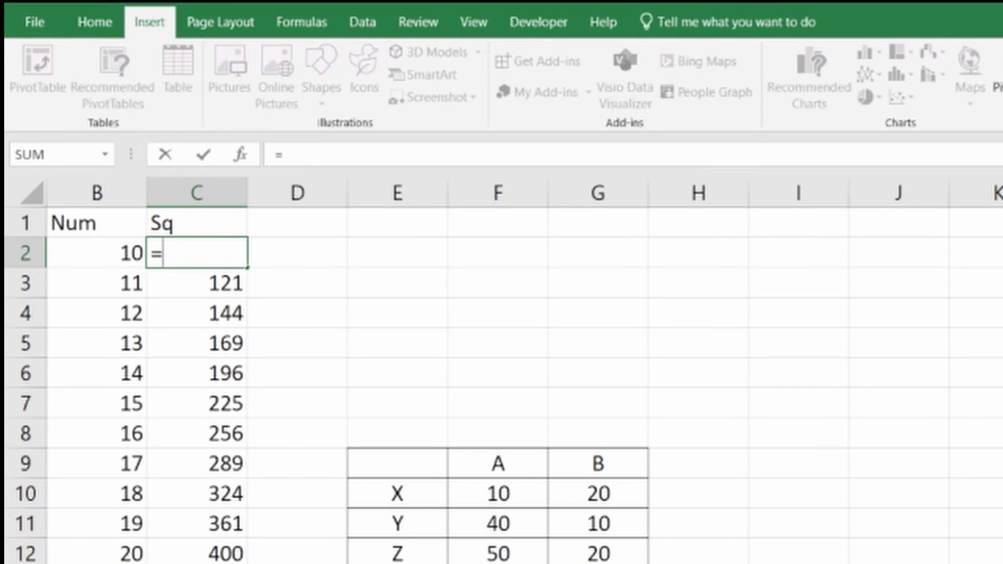
pyautogui.write('rand')
pyautogui.press('Down')
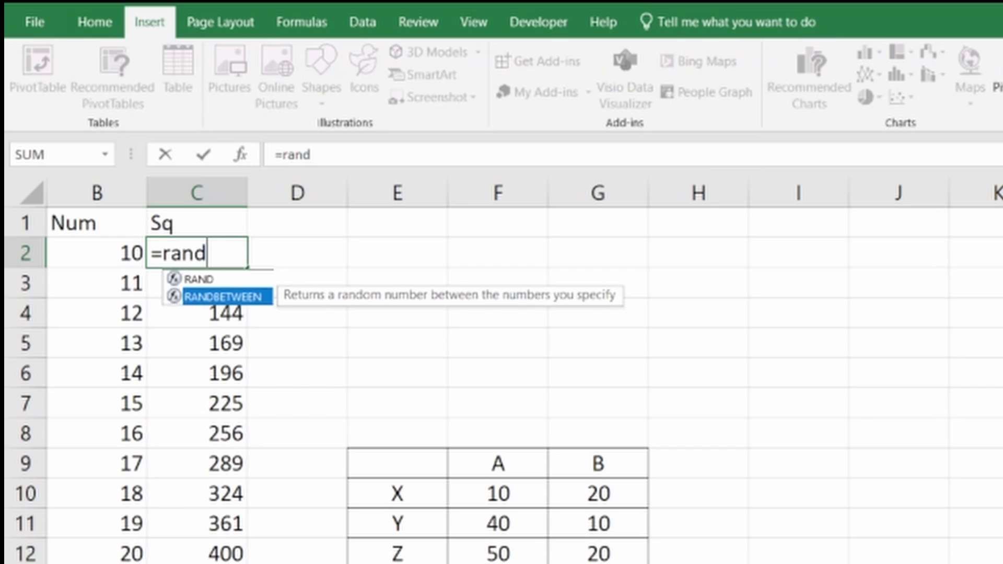
pyautogui.press('Tab')
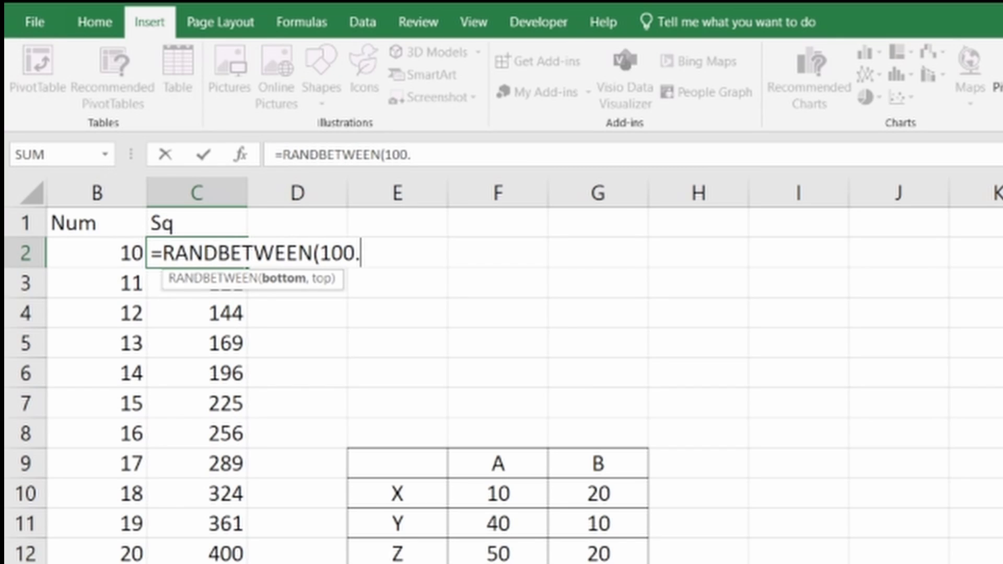
pyautogui.write(',')
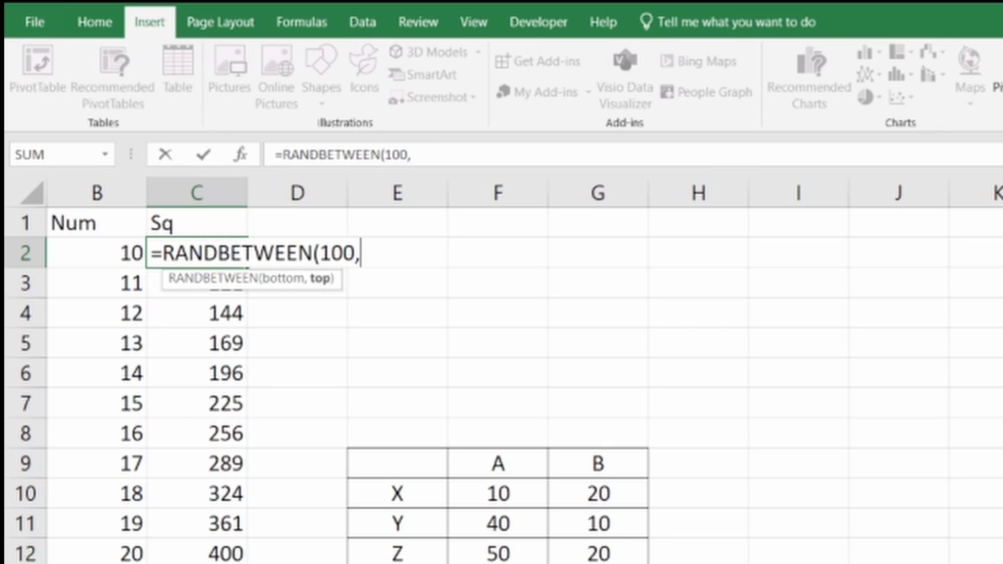
pyautogui.write('500)')
pyautogui.hotkey('ctrl', 'Return')
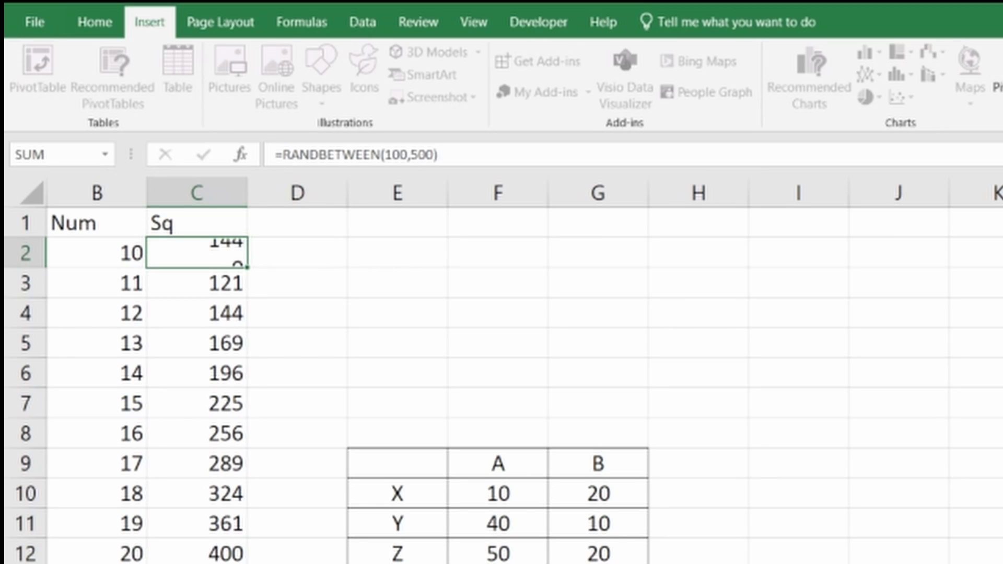
# Step: Fill the random formula down column C and select the data B1:C45
pyautogui.hotkey('ctrl', 'shift', 'Down')
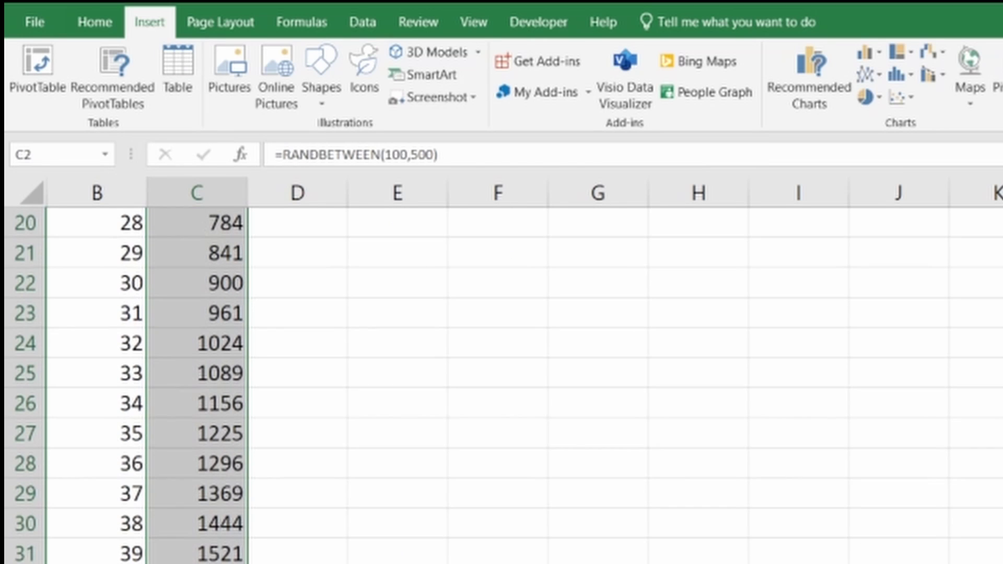
pyautogui.hotkey('ctrl', 'd')
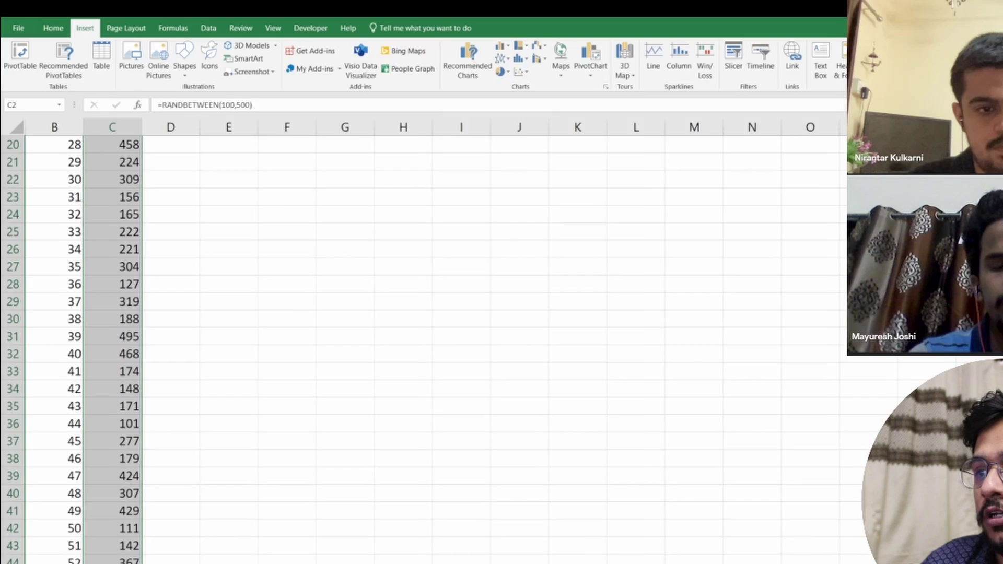
pyautogui.hotkey('shift', 'Right')
pyautogui.hotkey('ctrl', 'shift', 'Down')
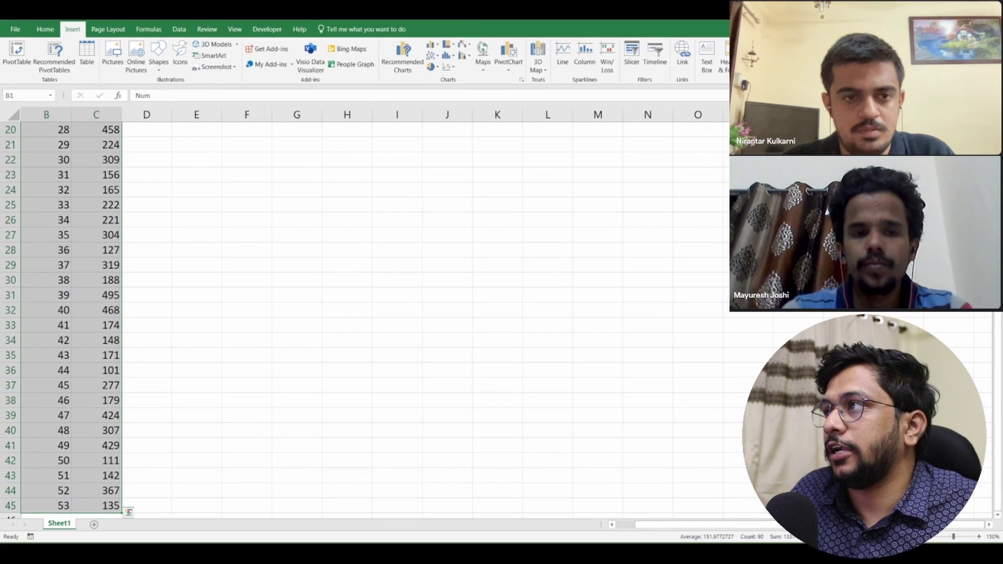
# Step: Choose X Y (Scatter) from Recommended Charts' All Charts list for the selected data
pyautogui.click(401, 56)
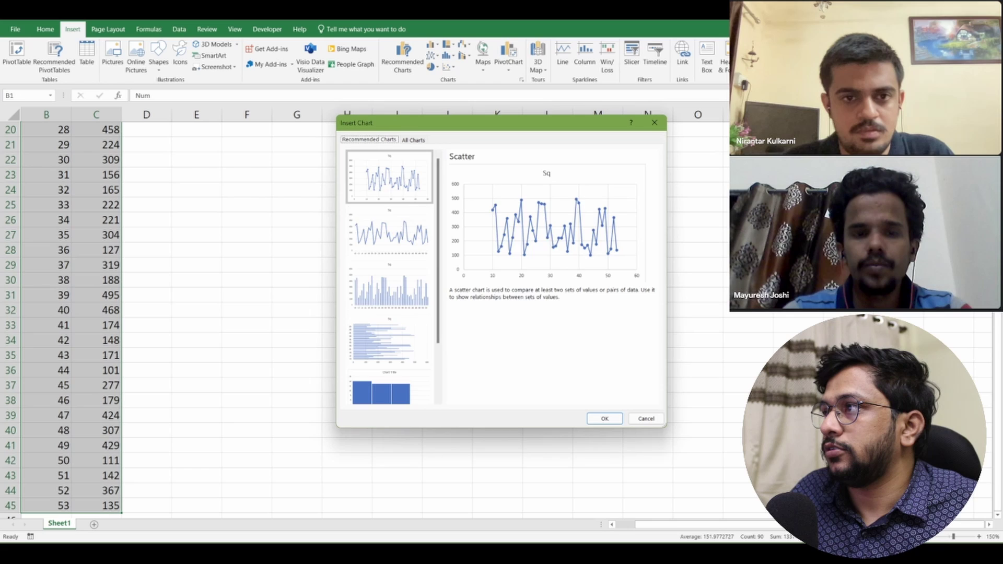
pyautogui.click(413, 140)
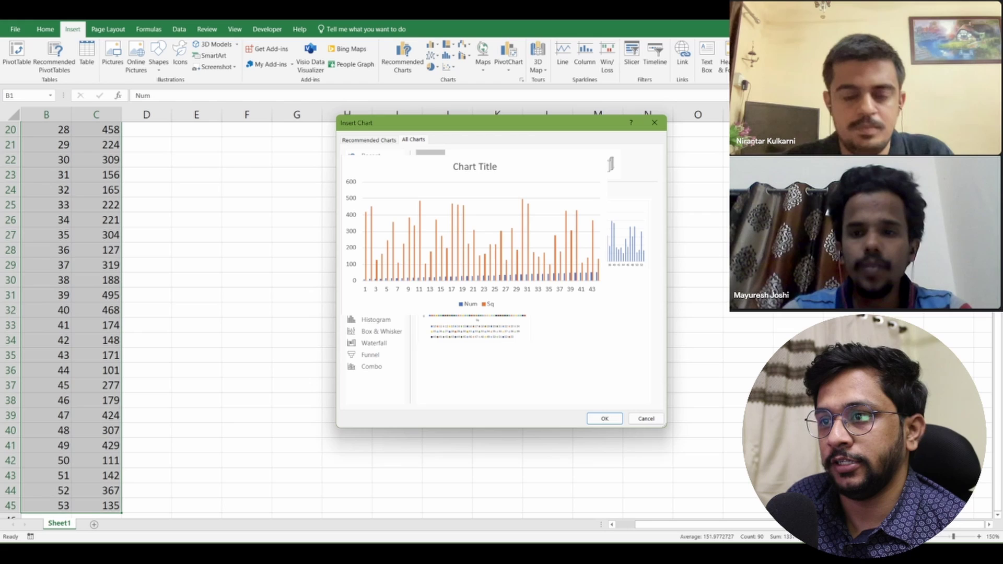
pyautogui.click(378, 237)
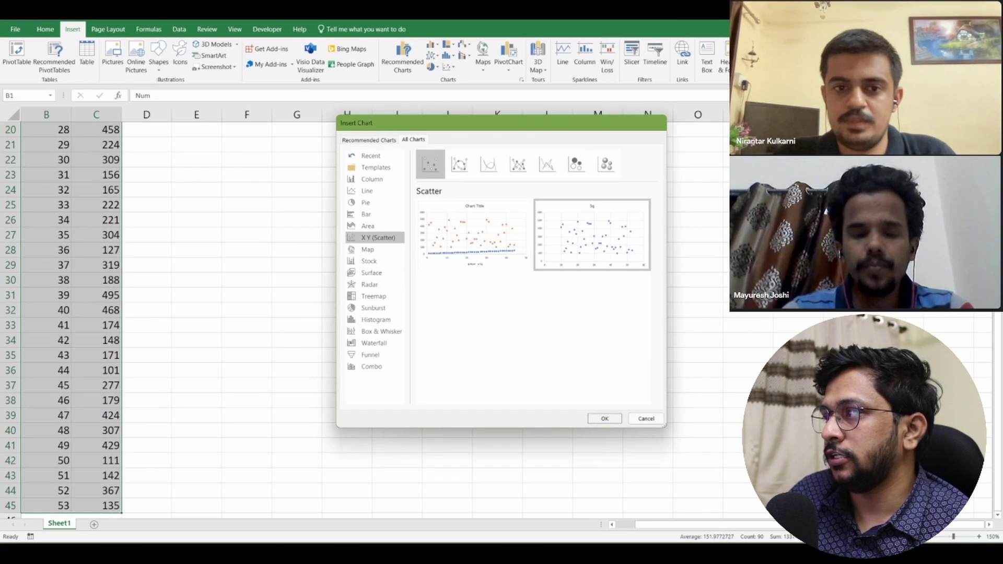
# Step: Insert the scatter chart, move it up and left beside the data, and nudge its plot area
pyautogui.press('Return')
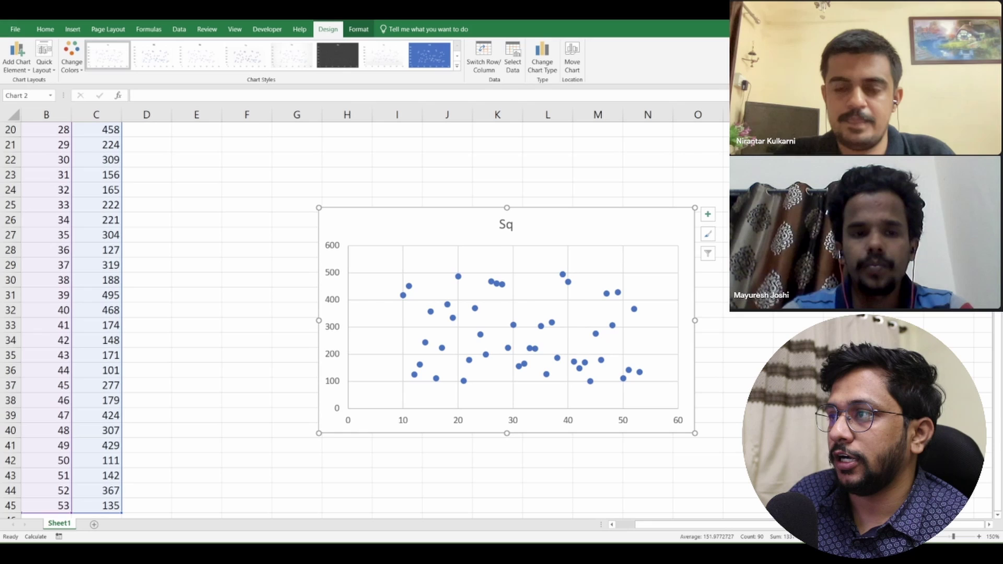
pyautogui.moveTo(471, 228); pyautogui.dragTo(387, 206)
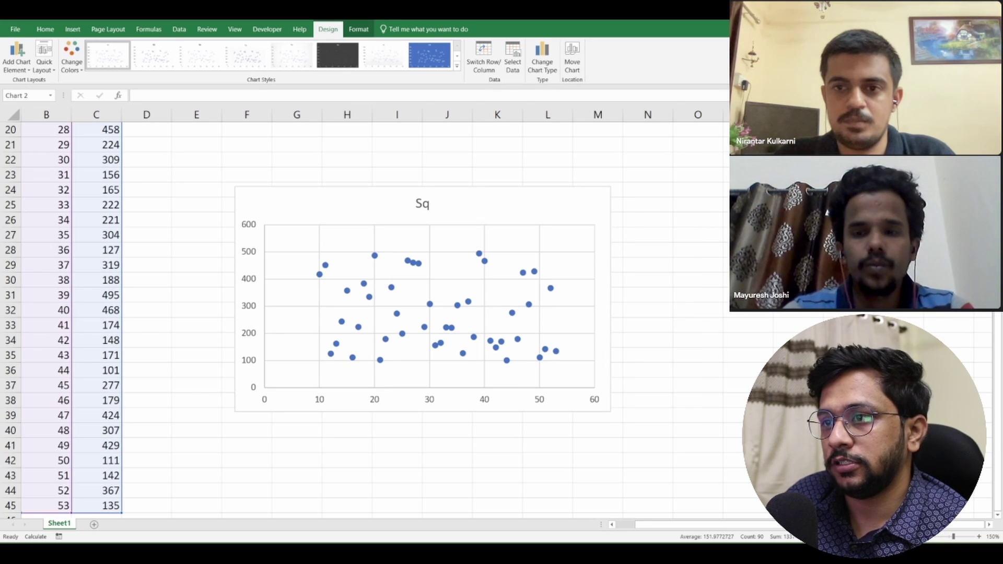
pyautogui.moveTo(278, 399); pyautogui.dragTo(278, 399)
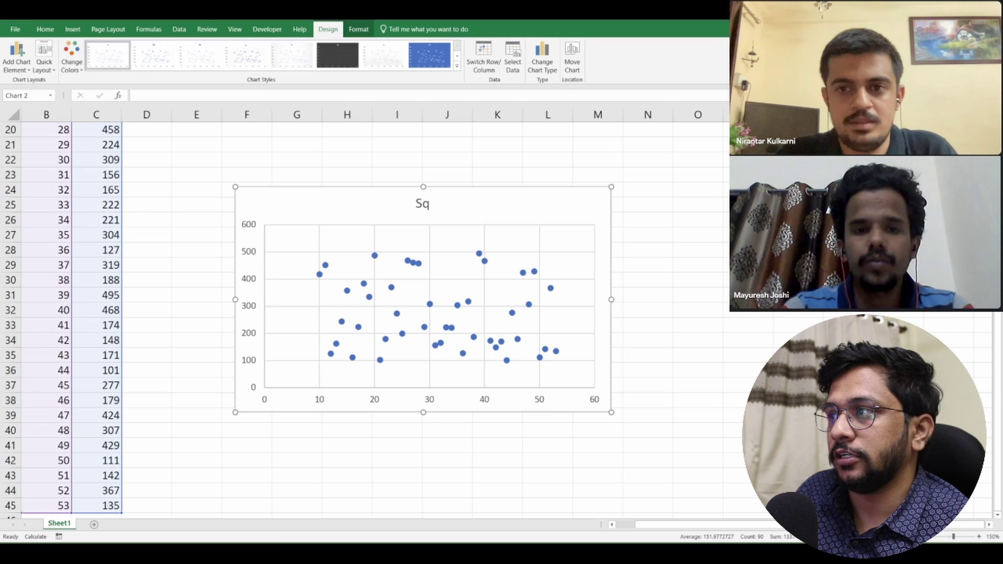
pyautogui.press('Down')
pyautogui.moveTo(430, 307); pyautogui.dragTo(434, 312)
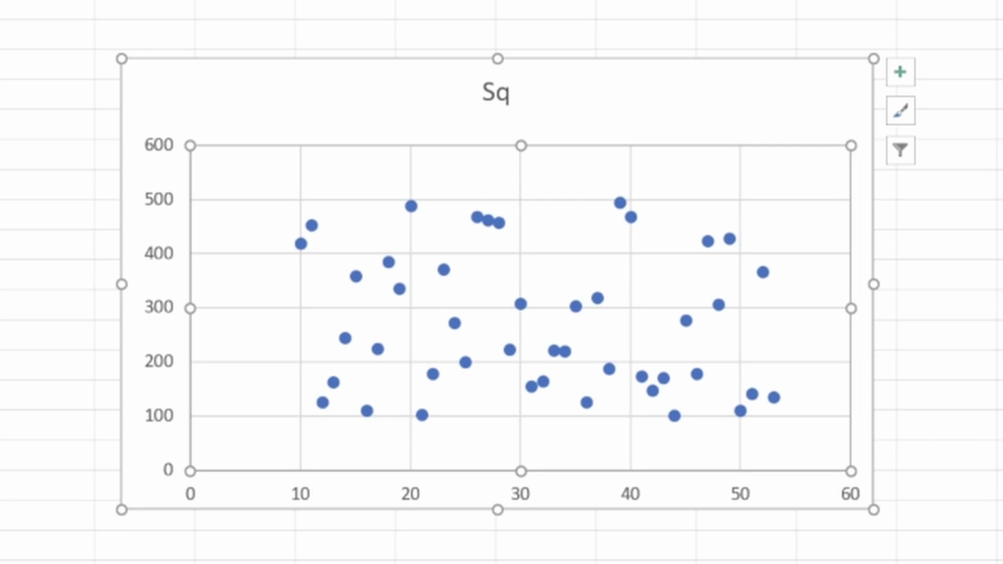
# Step: Stretch the chart's plot area upward toward the Sq title
pyautogui.moveTo(520, 145); pyautogui.dragTo(521, 89)
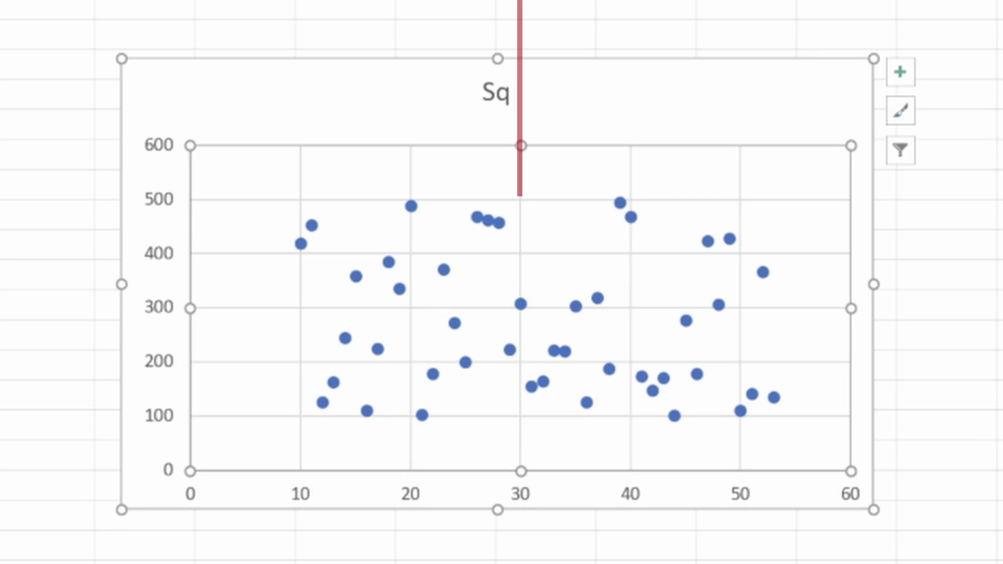